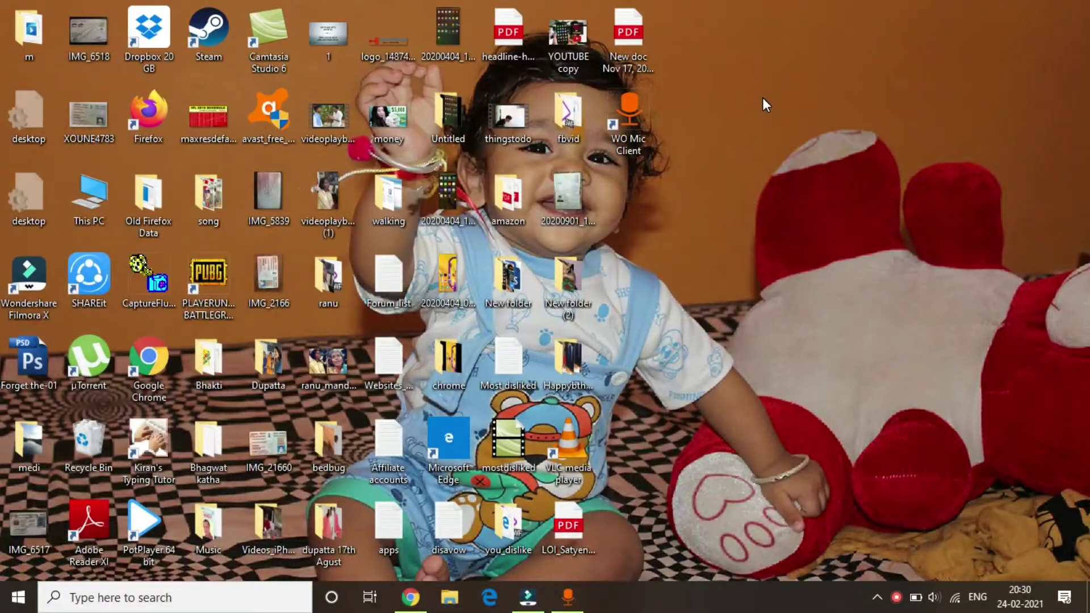
Step: Open Chrome on obsproject.com/download and fetch the OBS Studio 26.1.1 Windows installer
click(410, 598)
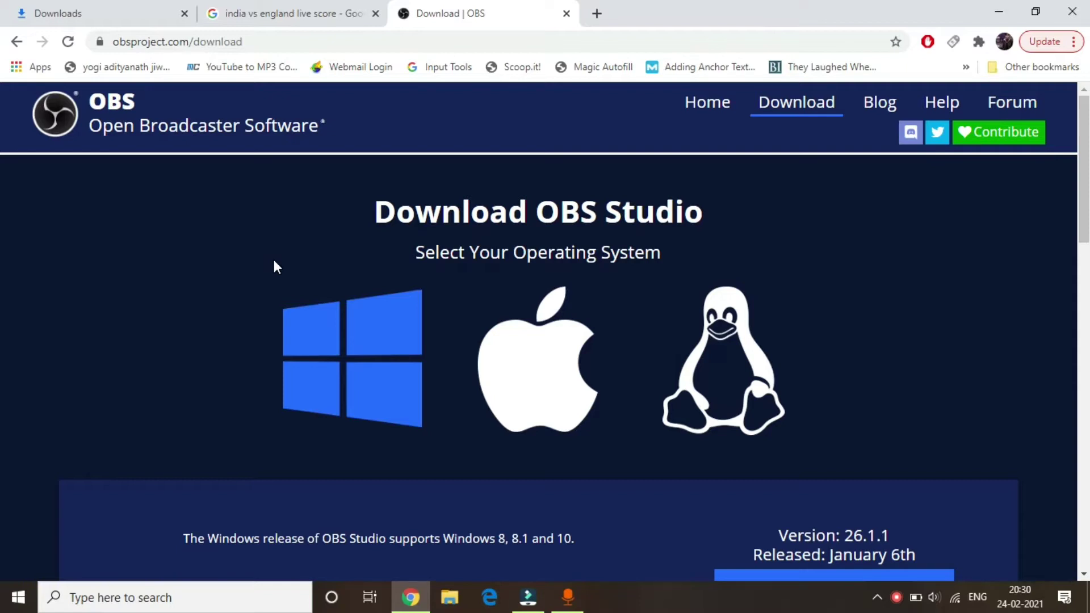
click(114, 41)
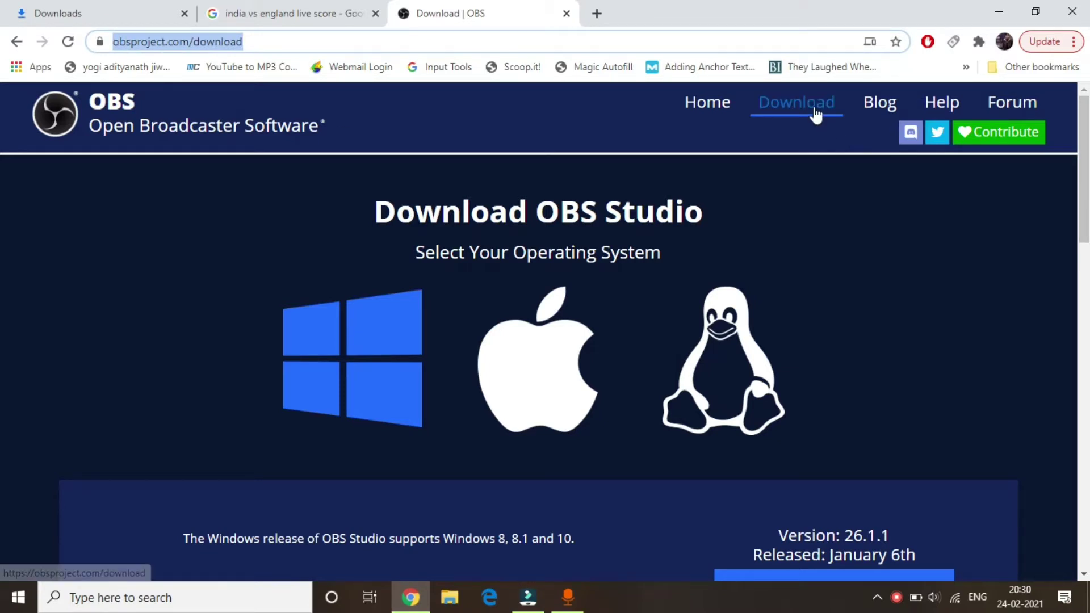
scroll(2, 215, down, 2)
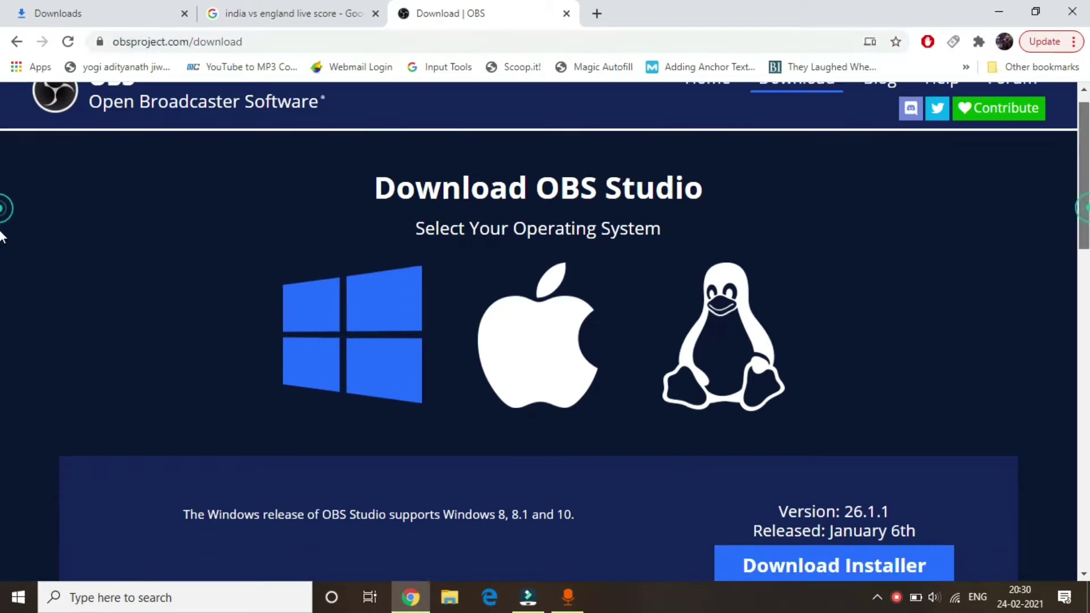
scroll(2, 256, down, 2)
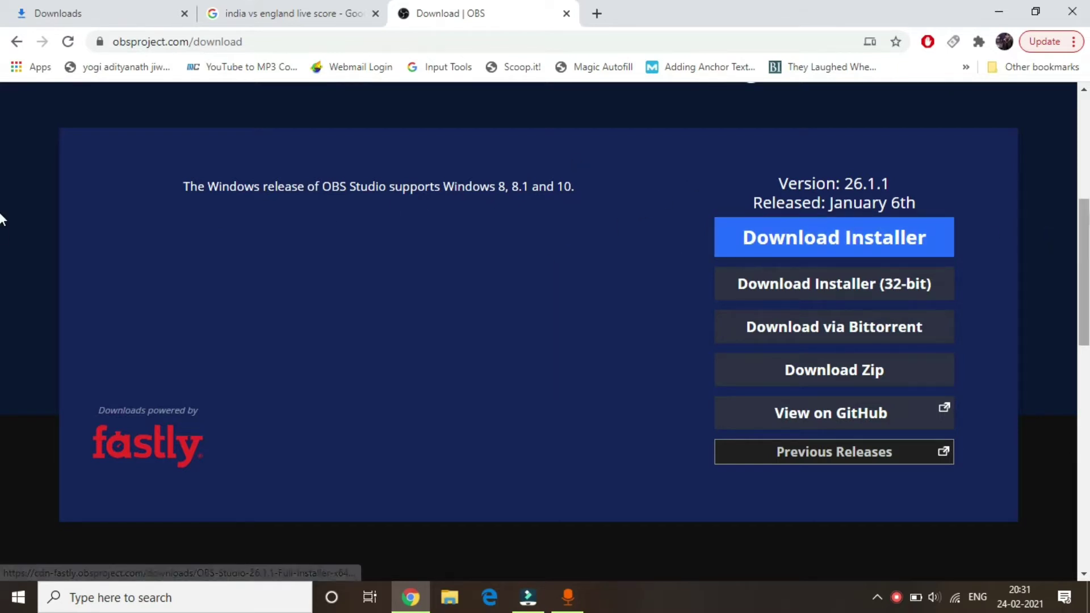
scroll(2, 218, up, 1)
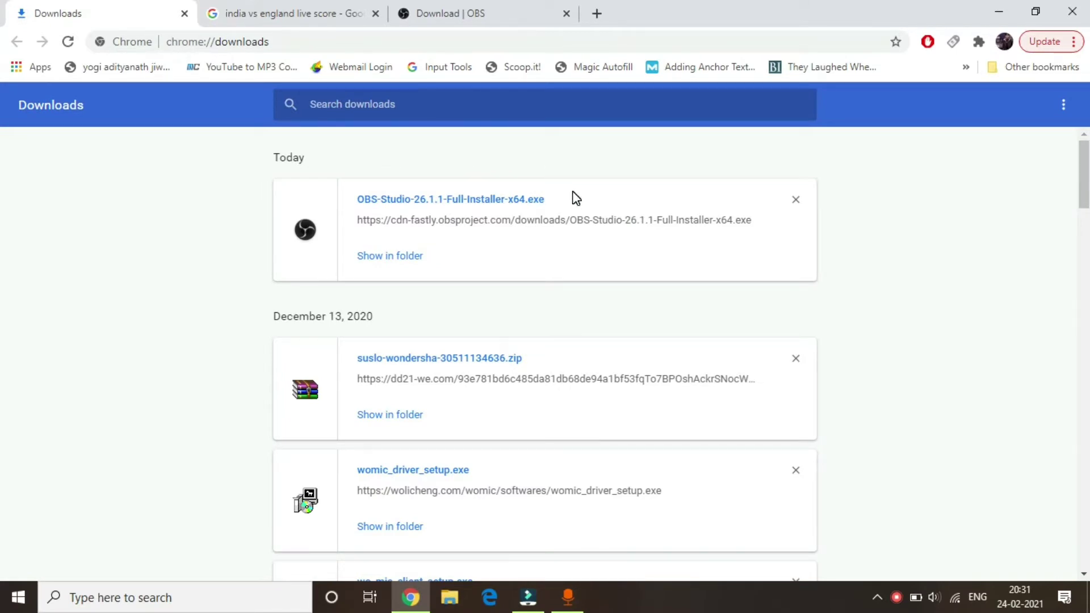
Step: Run OBS-Studio-26.1.1-Full-Installer-x64.exe from Chrome's Downloads page
click(497, 209)
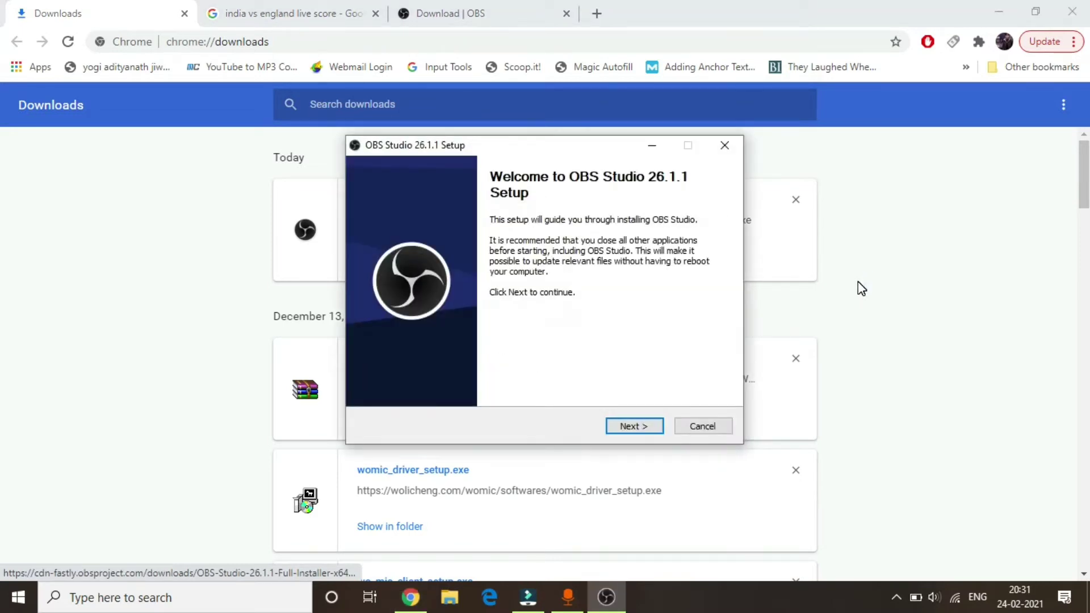
Step: Install OBS Studio 26.1.1 to the default Program Files folder and finish setup
click(645, 432)
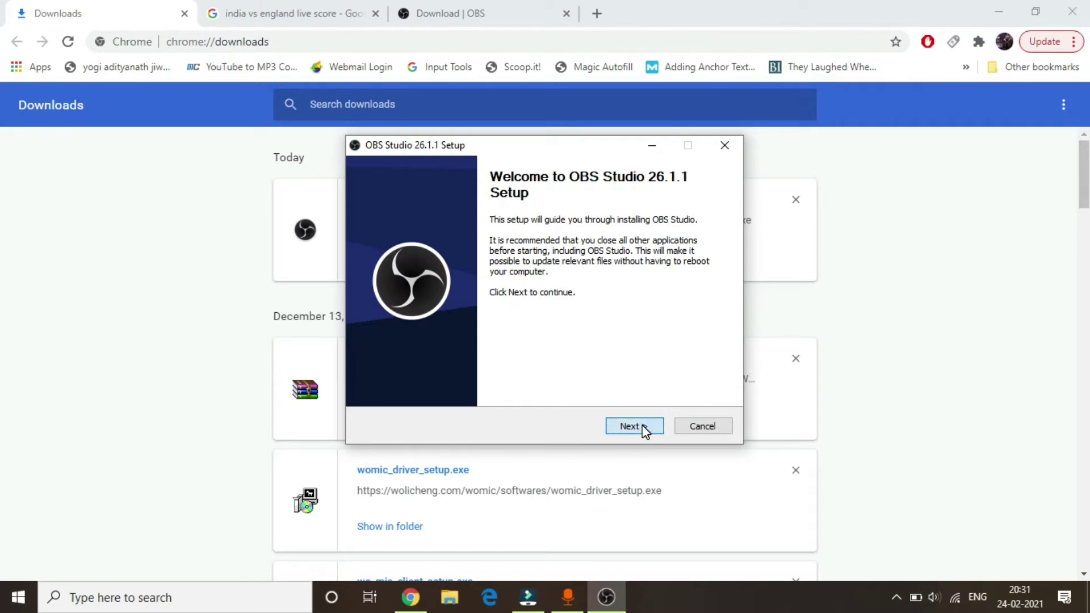
click(645, 432)
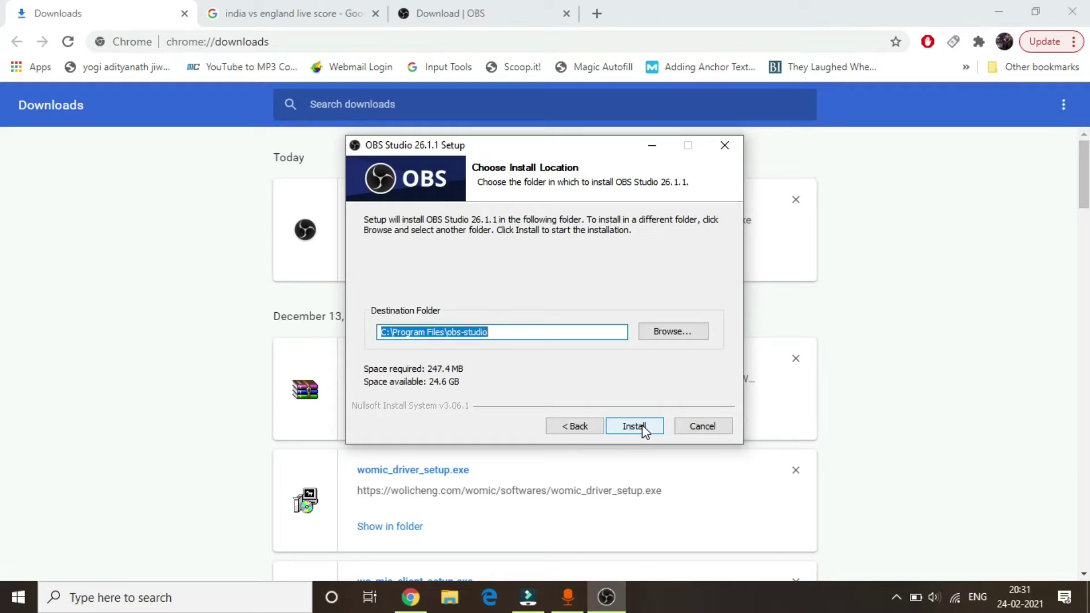
click(634, 426)
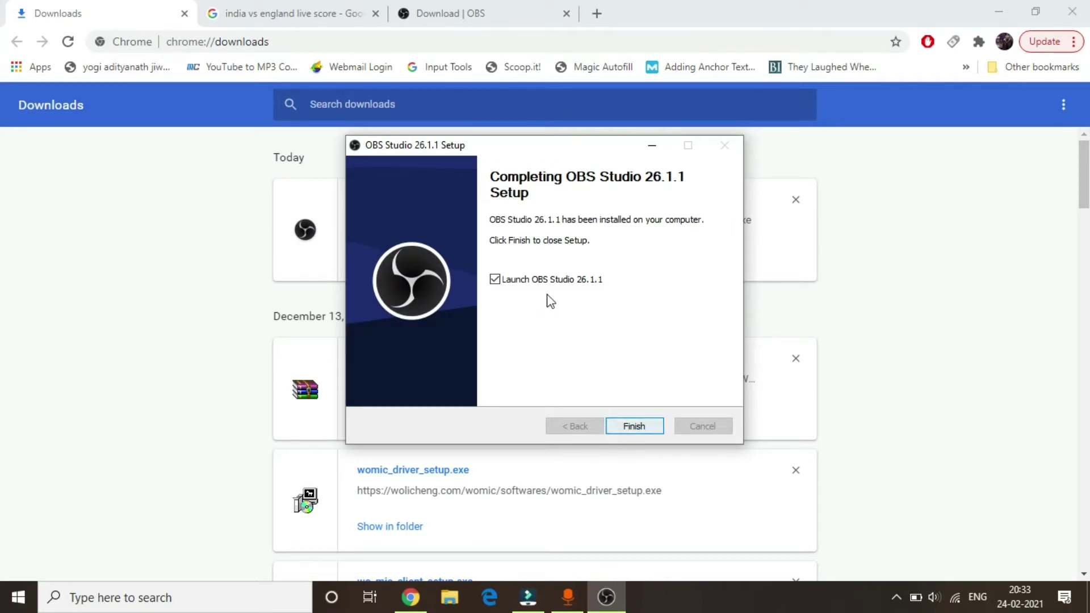
click(636, 427)
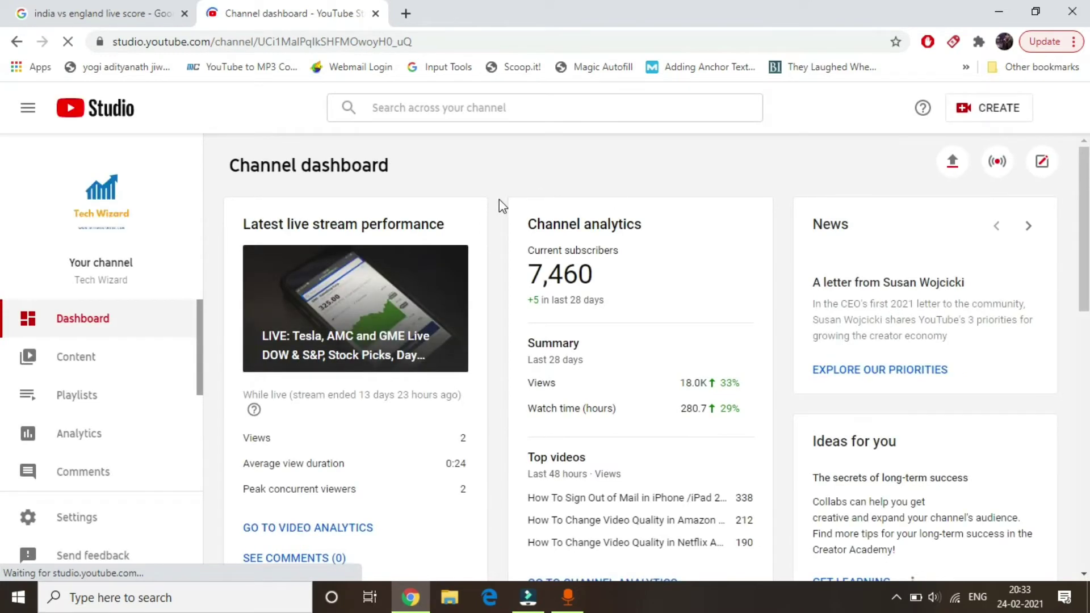
Step: Launch OBS Studio from the desktop shortcut, then choose Create > Go live in YouTube Studio
click(410, 597)
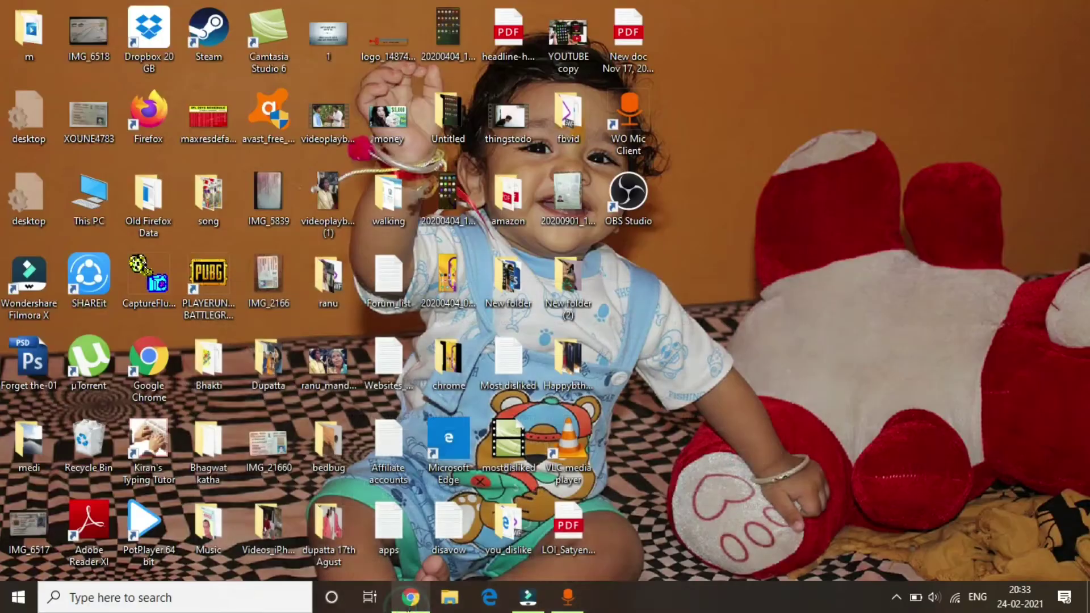
double_click(622, 201)
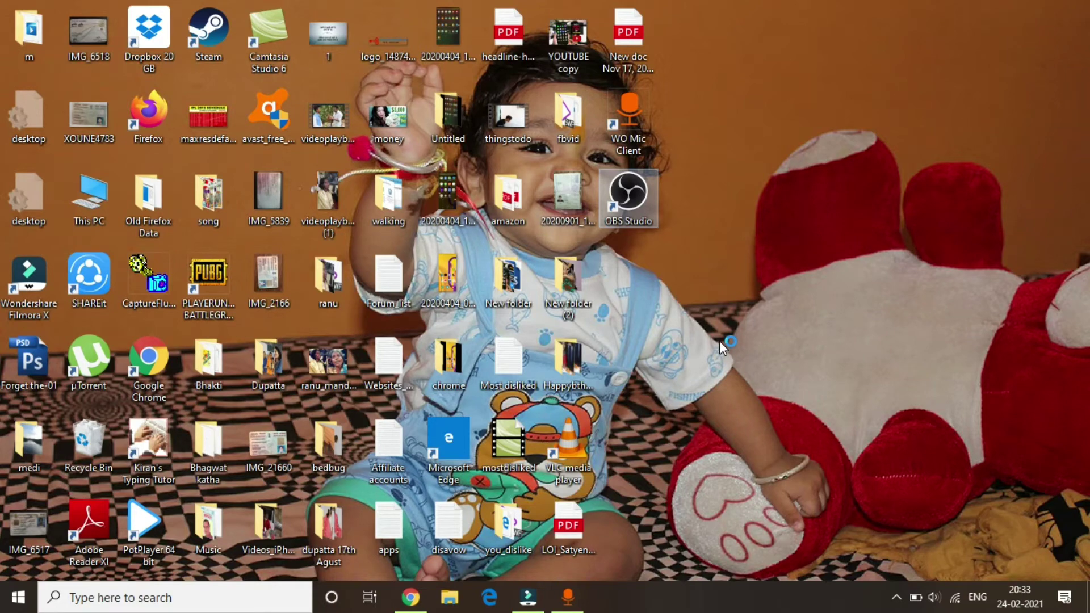
click(409, 597)
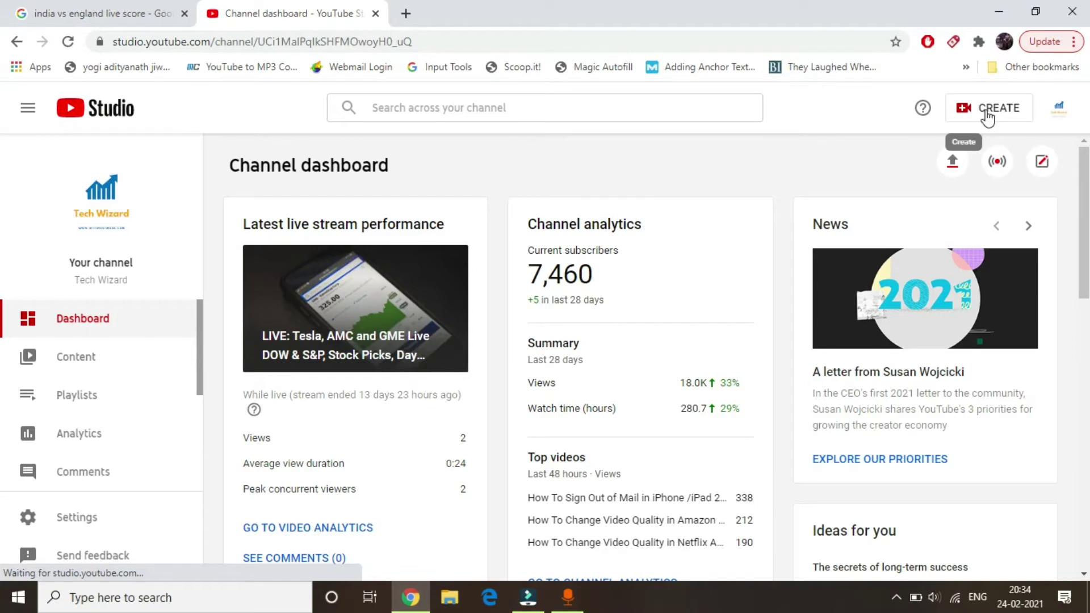
click(987, 117)
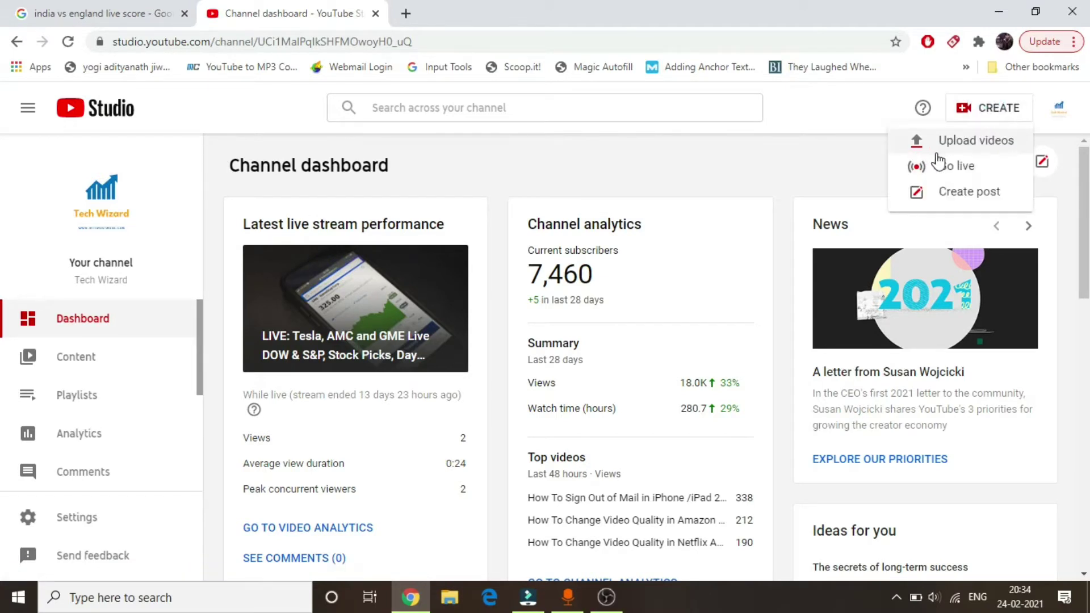
click(946, 170)
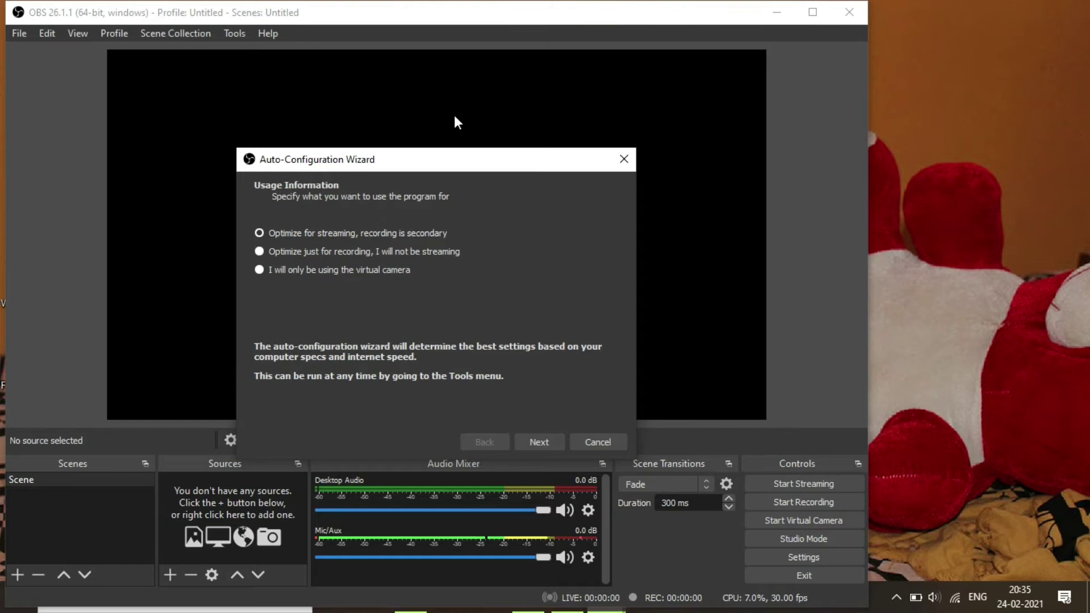
Step: Close the OBS Auto-Configuration Wizard and minimize the OBS window
click(624, 161)
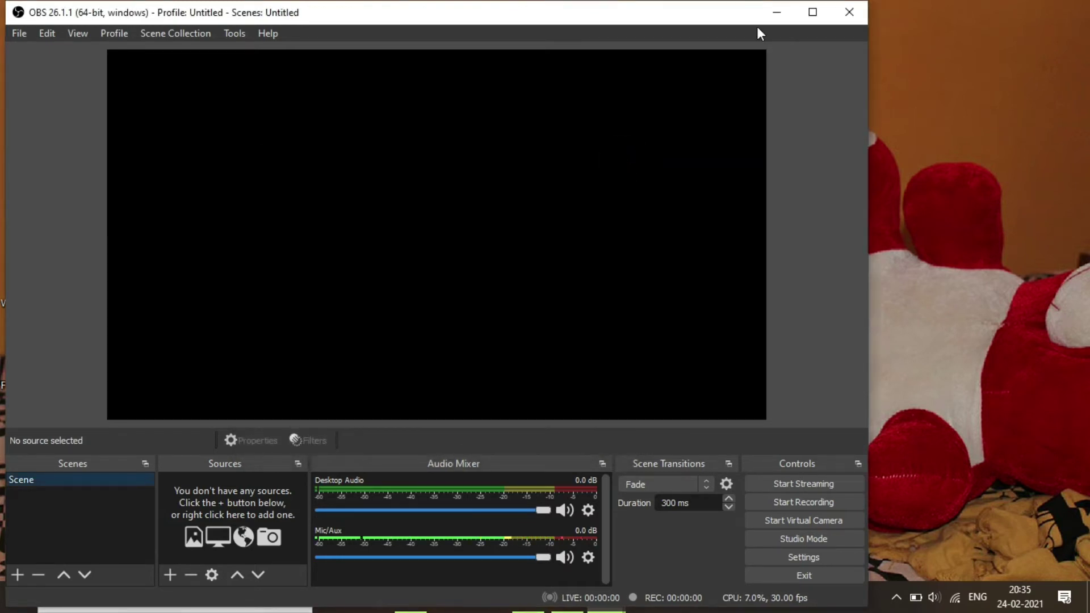
click(778, 13)
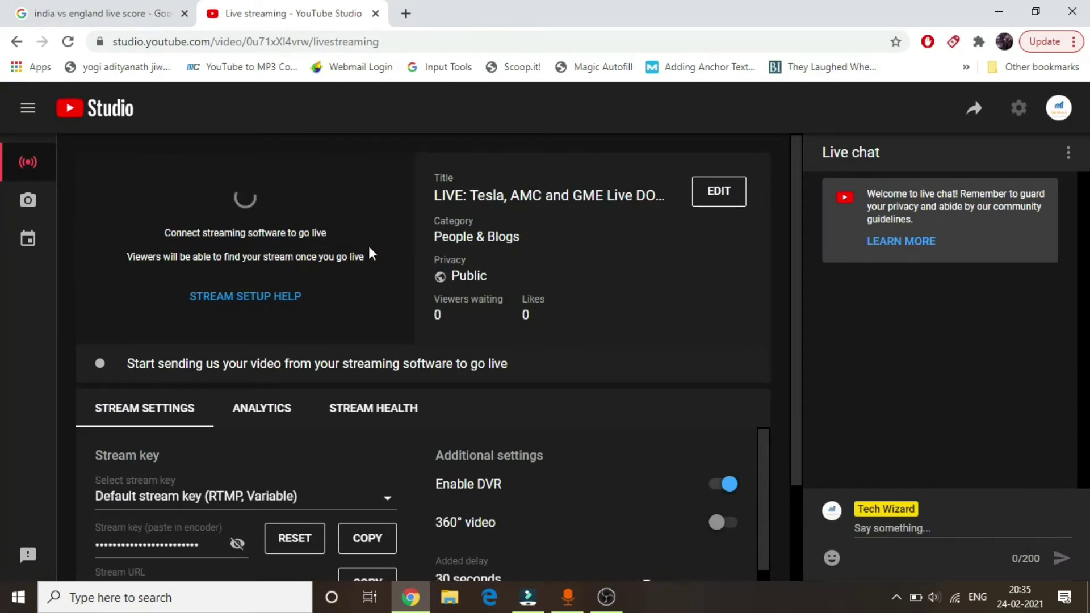
Step: Copy the YouTube stream key from Stream settings and minimize Chrome
click(795, 430)
drag(796, 430, 793, 523)
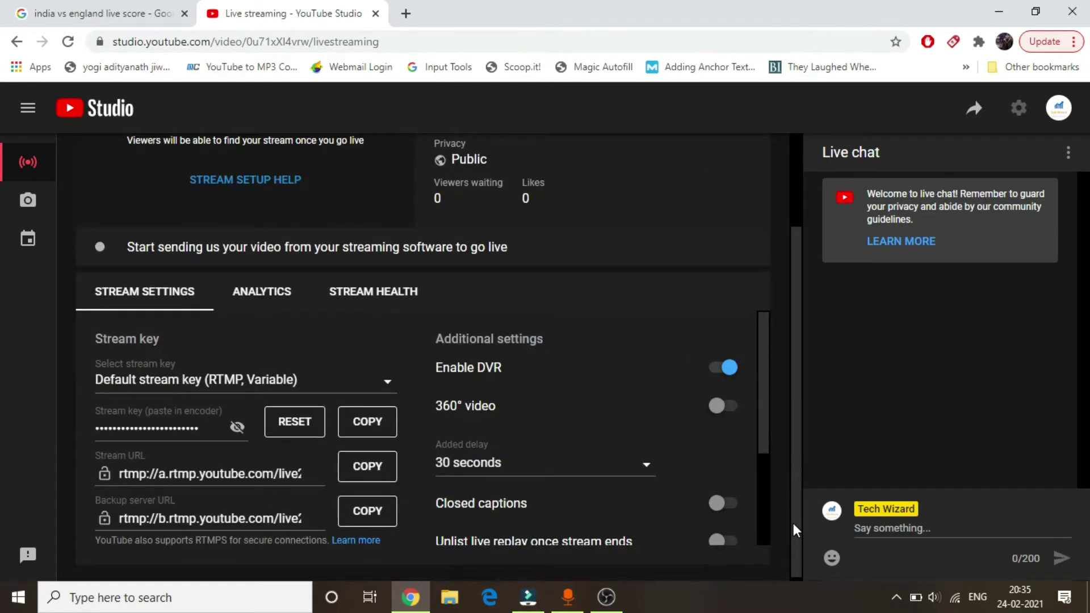
click(366, 431)
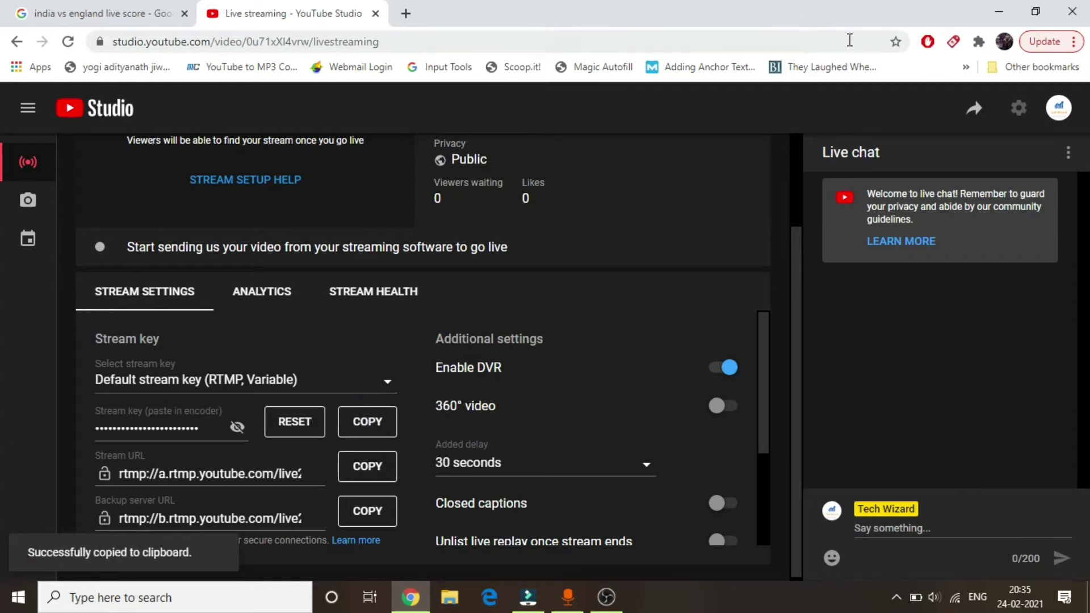
click(998, 14)
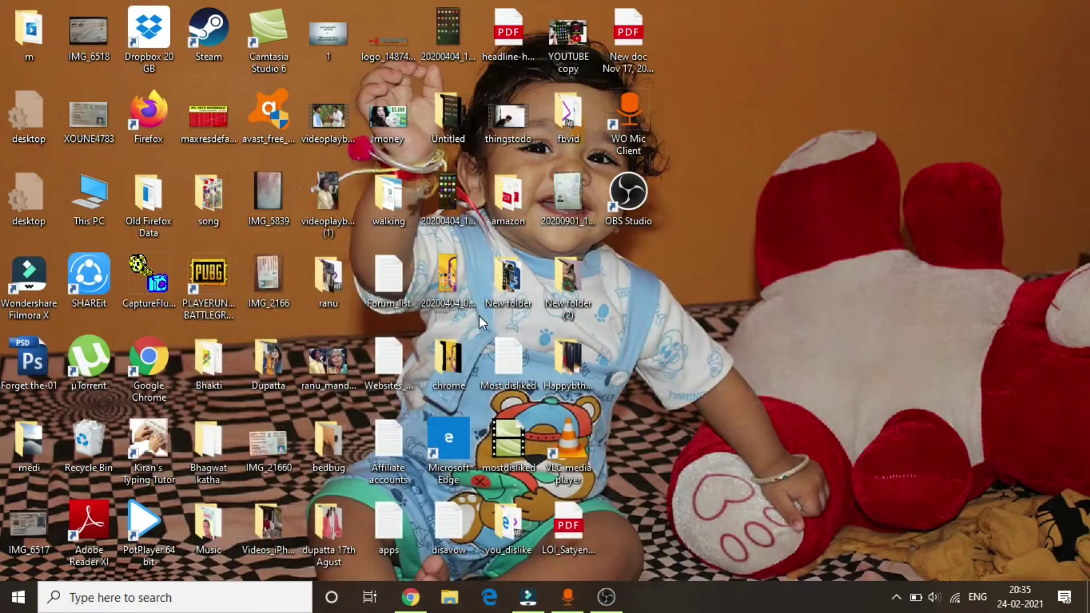
Step: Restore and maximize the OBS Studio window, dismissing the scene's context menu
click(606, 597)
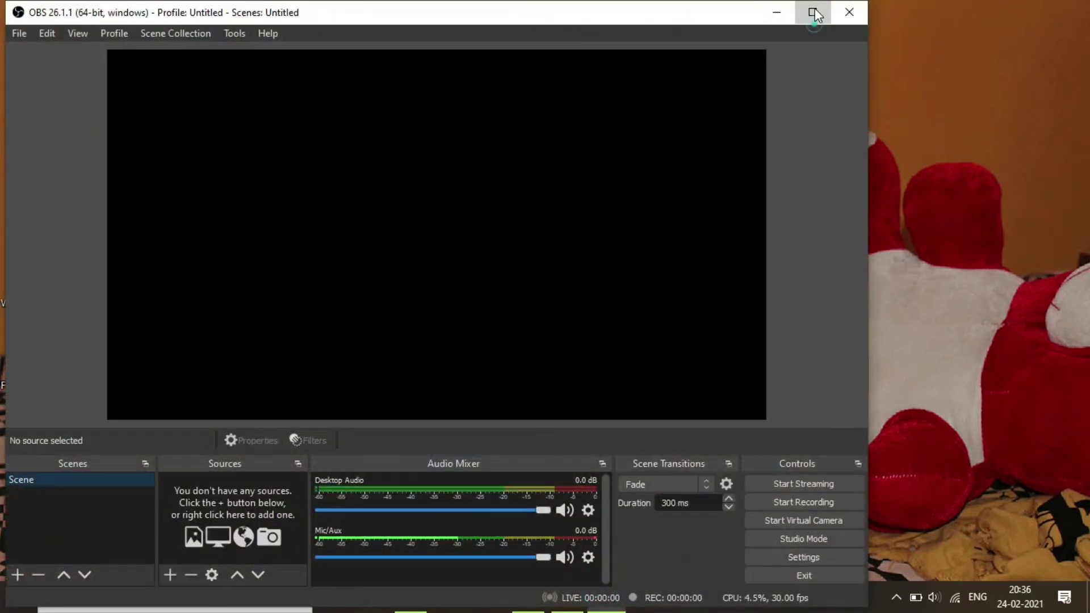
click(812, 12)
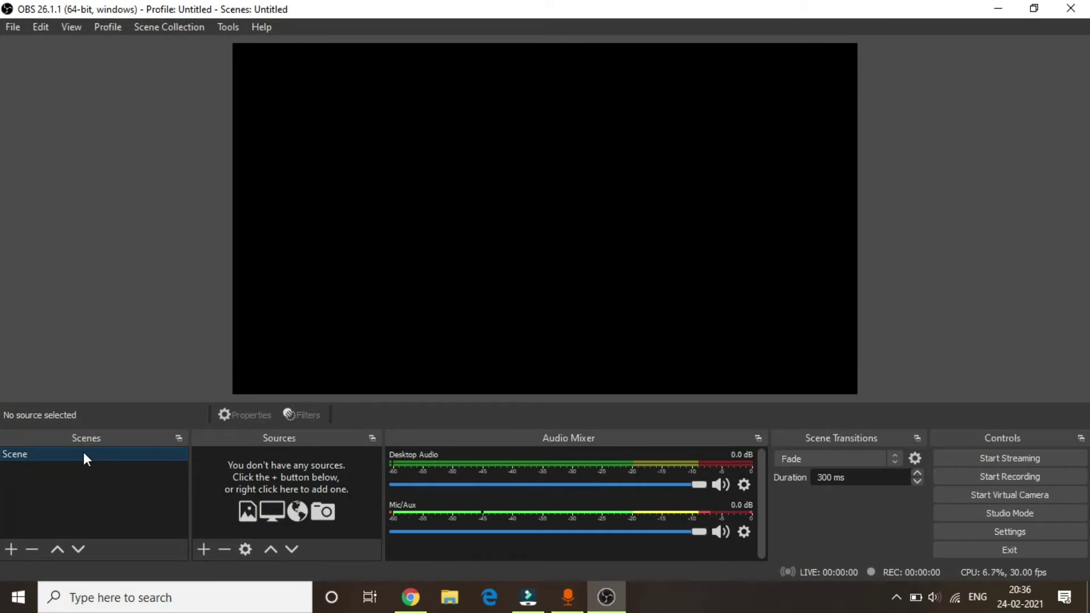
right_click(148, 456)
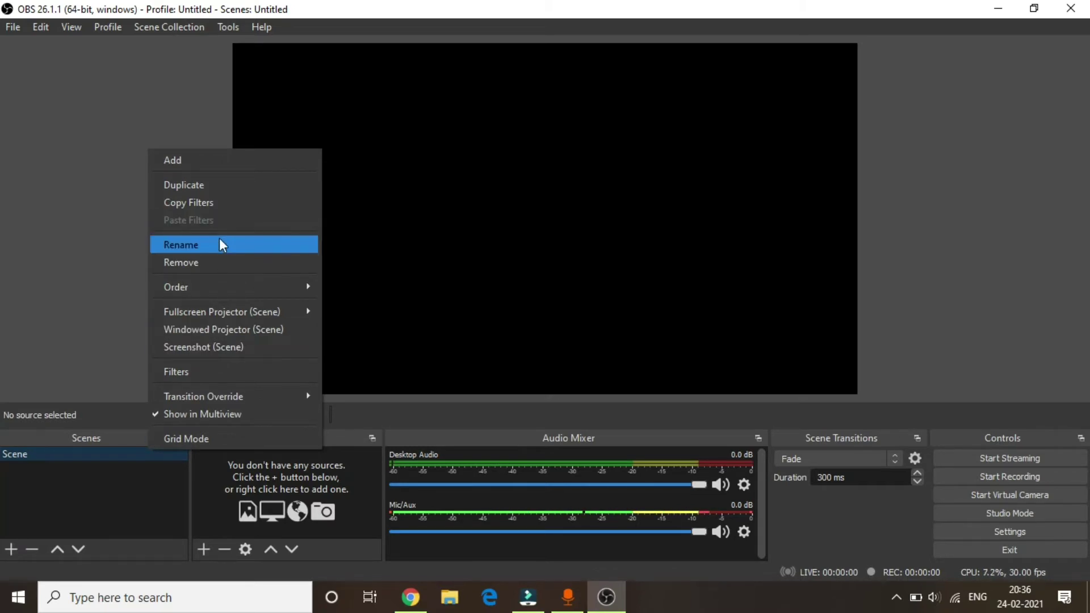
click(100, 452)
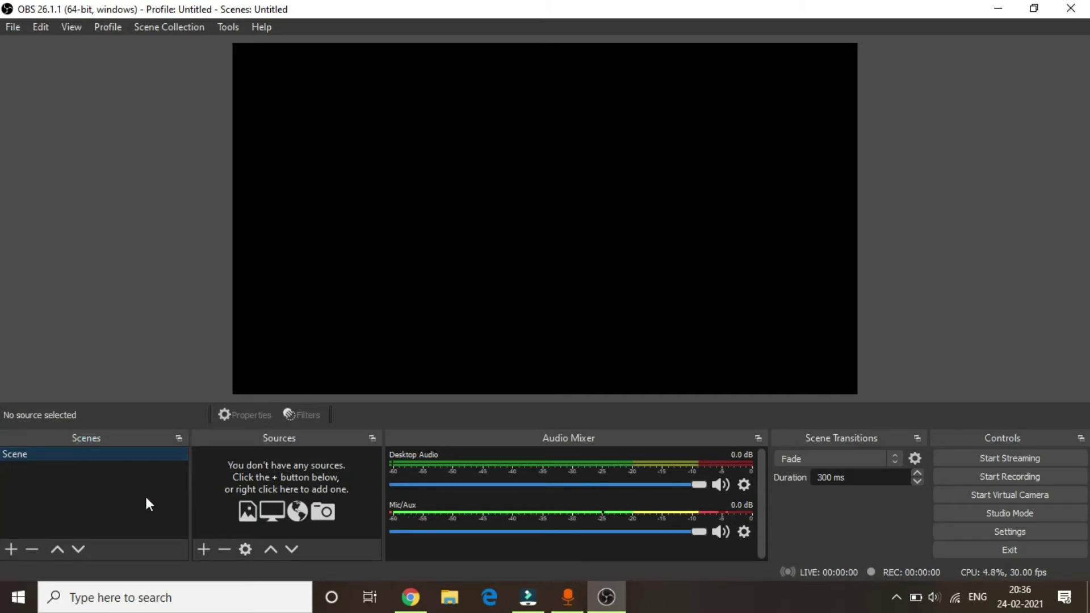
Step: Add a Display Capture source of Display 1 with its default properties
click(205, 550)
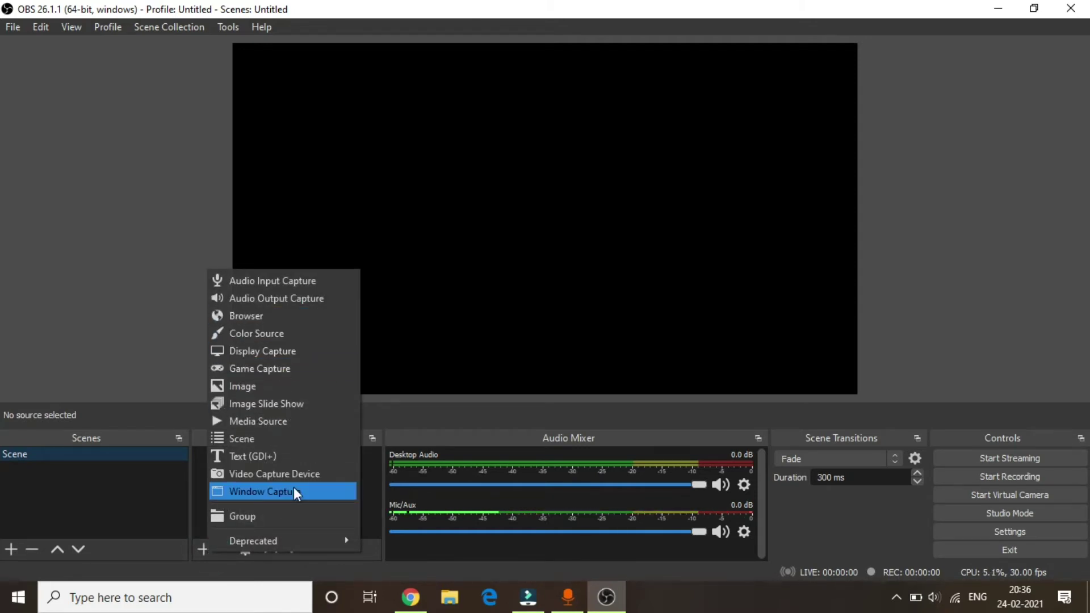
click(303, 351)
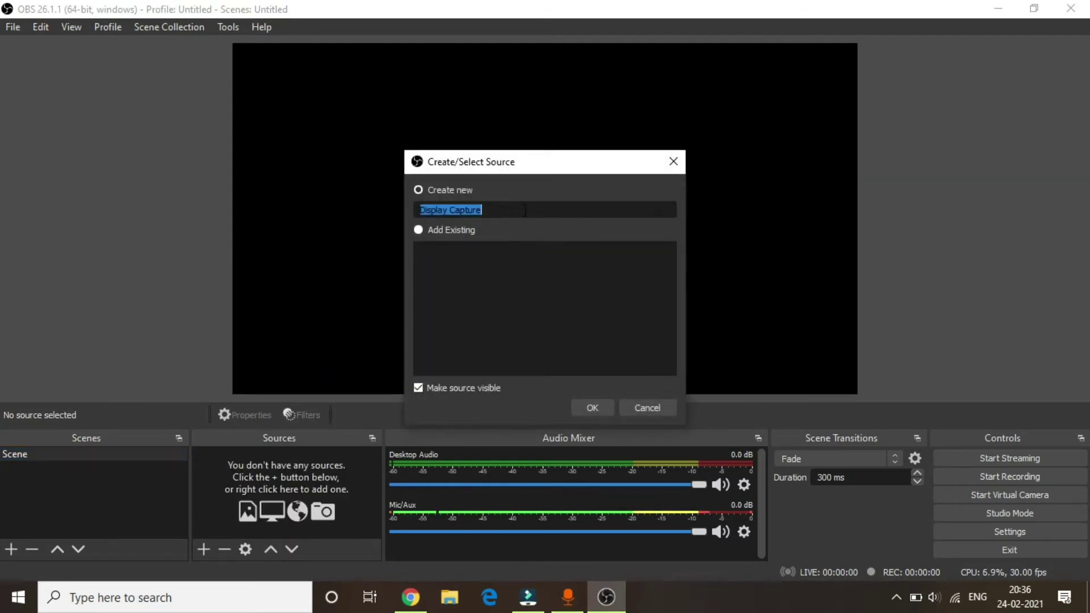
click(602, 415)
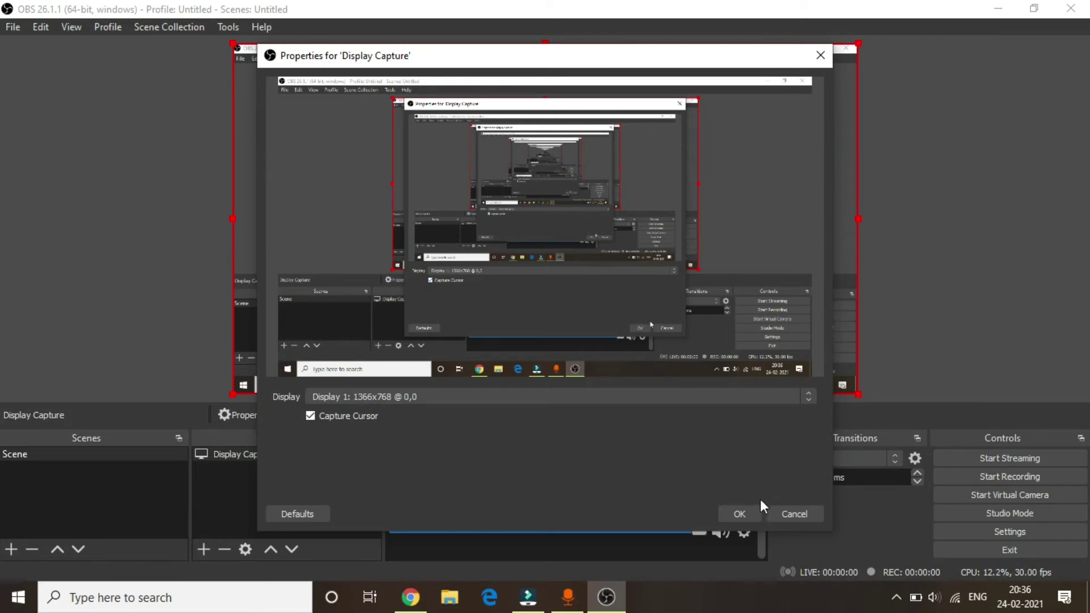
click(754, 513)
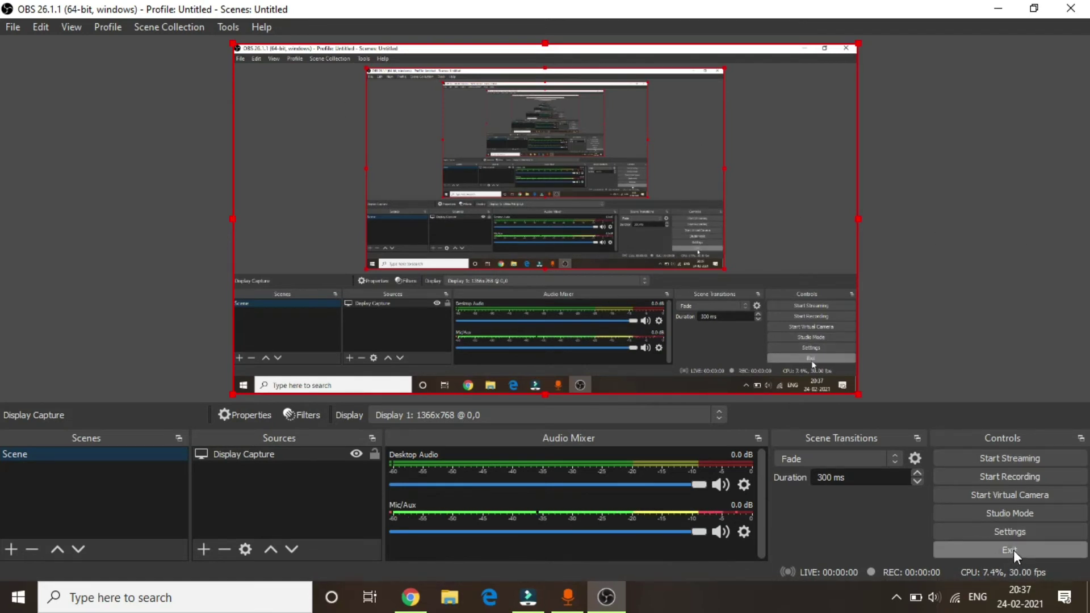
Step: Set the streaming service to YouTube - RTMP and paste in the copied stream key
click(1038, 530)
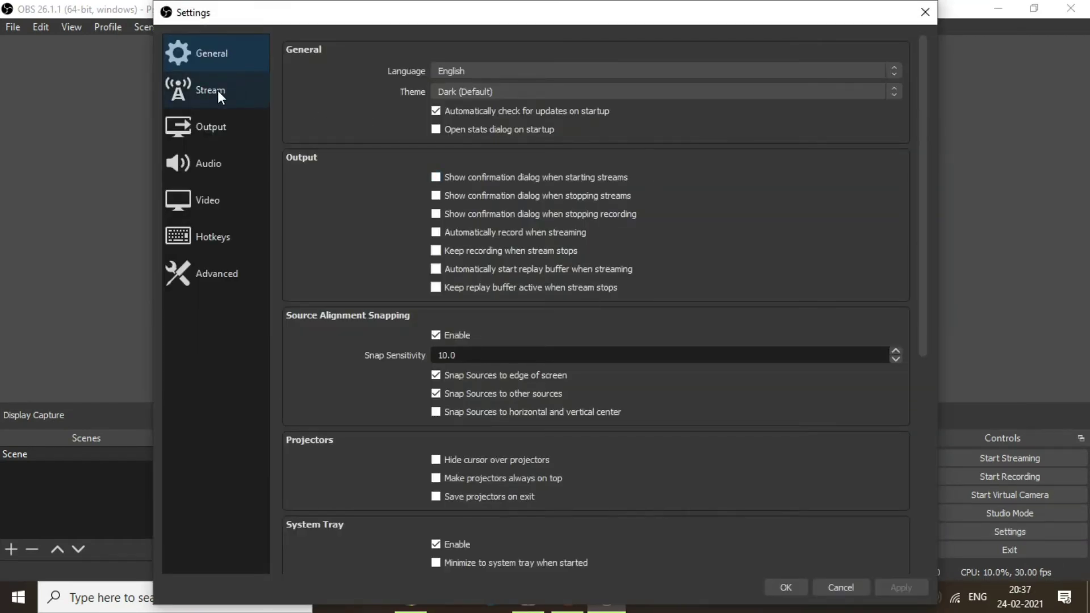
click(218, 91)
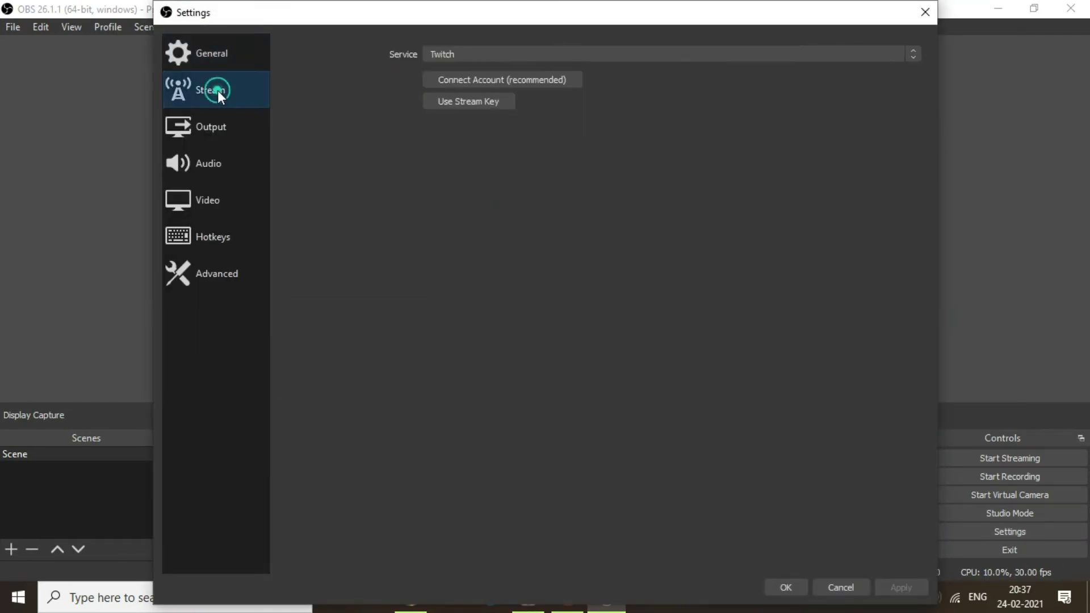
click(565, 52)
click(564, 88)
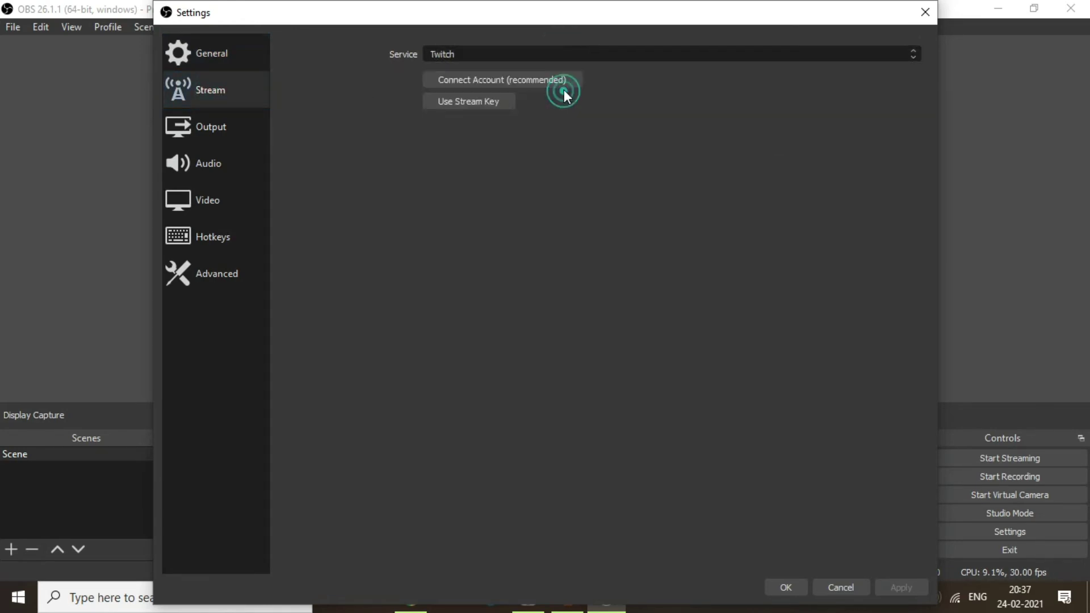
click(509, 99)
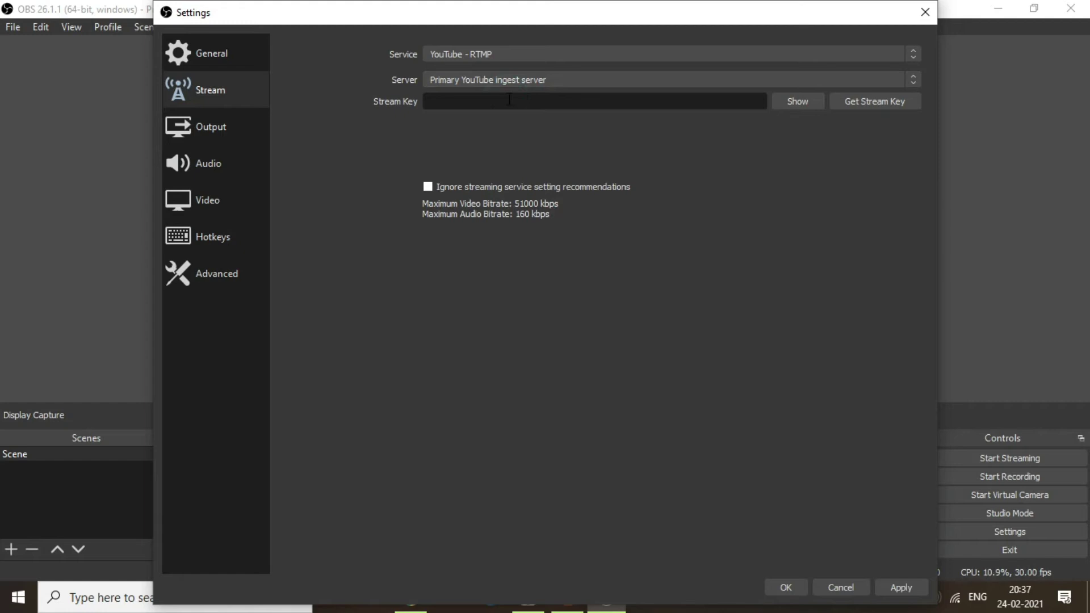
right_click(510, 101)
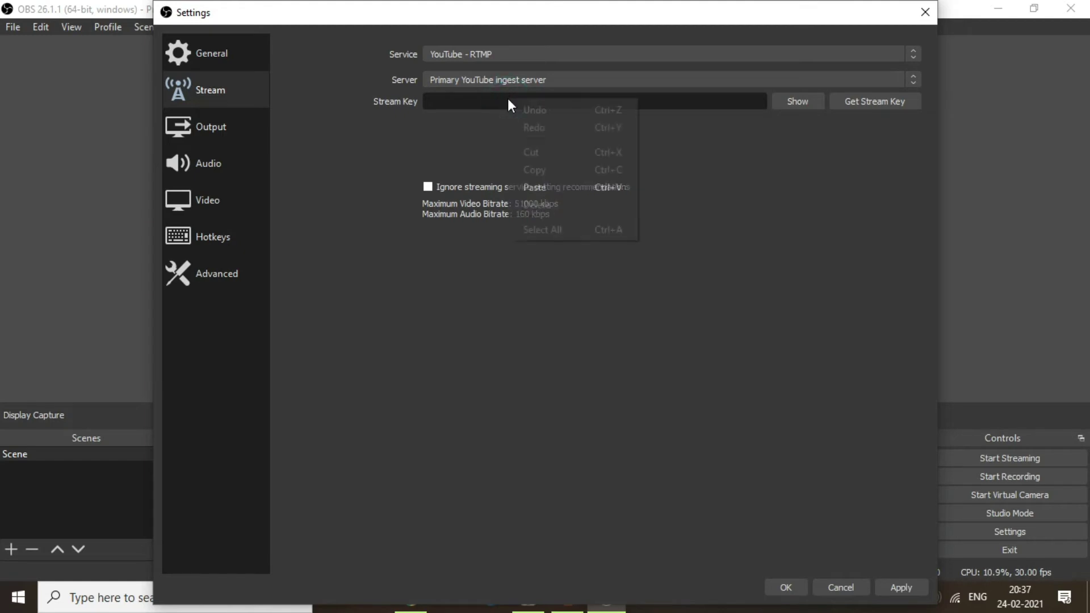
click(546, 186)
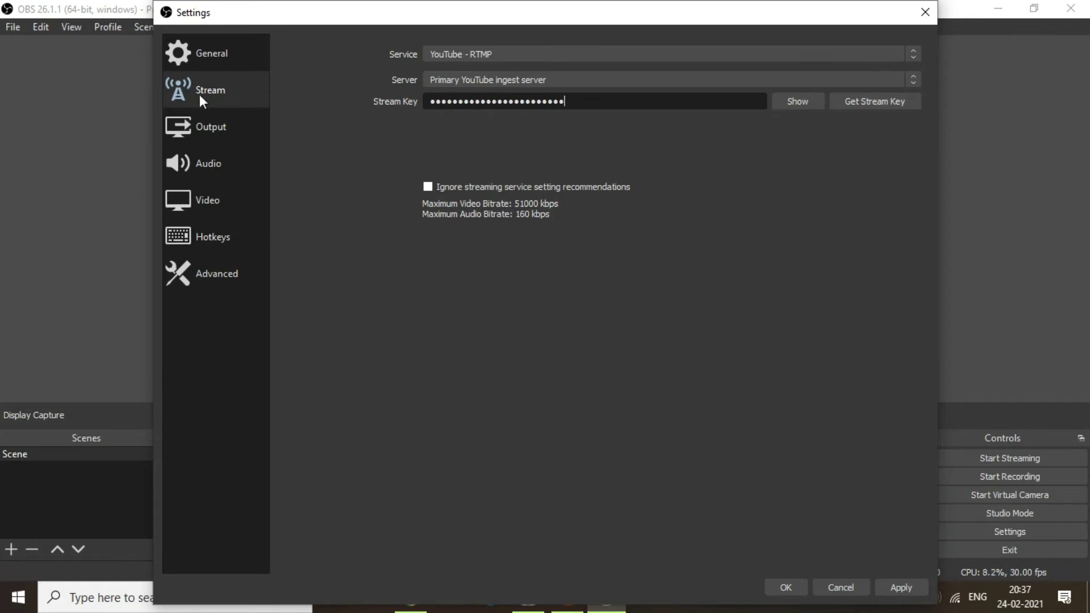
click(205, 123)
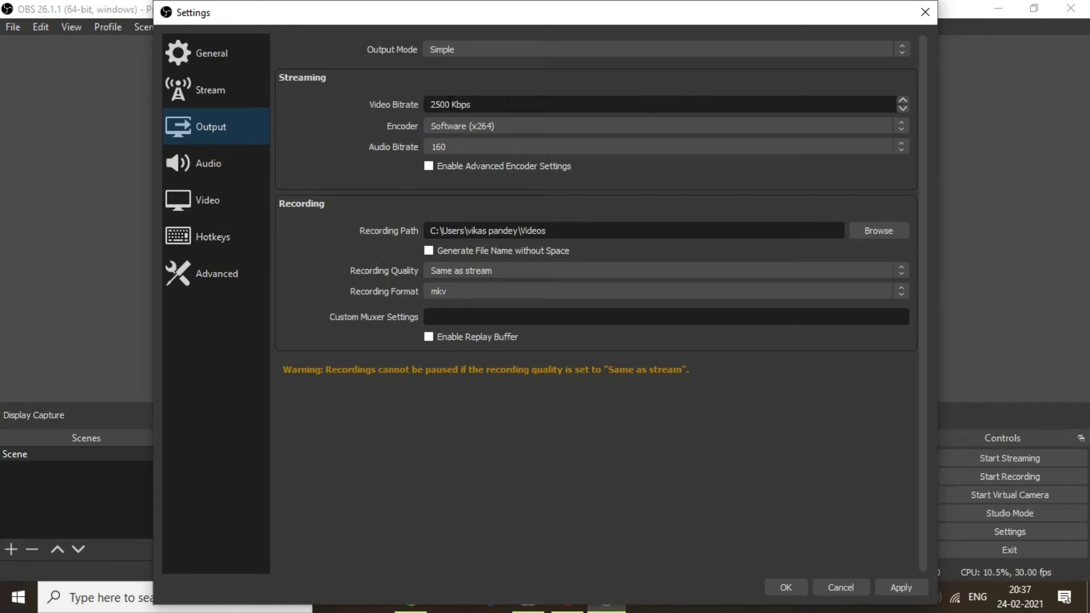
Step: Change the video bitrate from 2500 to 2048 Kbps, then apply and close Settings
drag(449, 103, 413, 102)
text(2048)
click(219, 99)
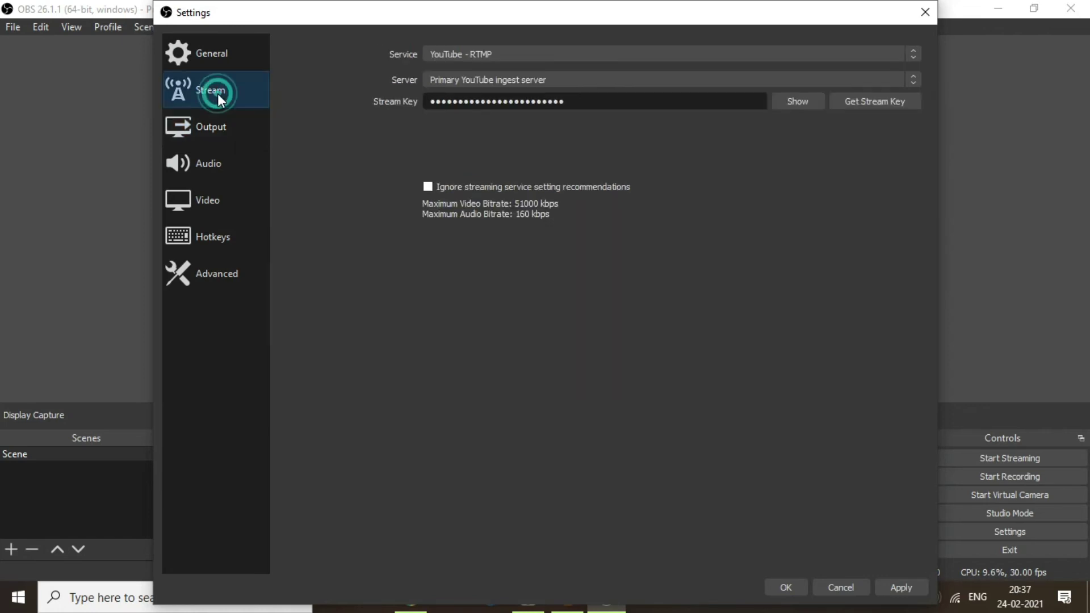
click(904, 588)
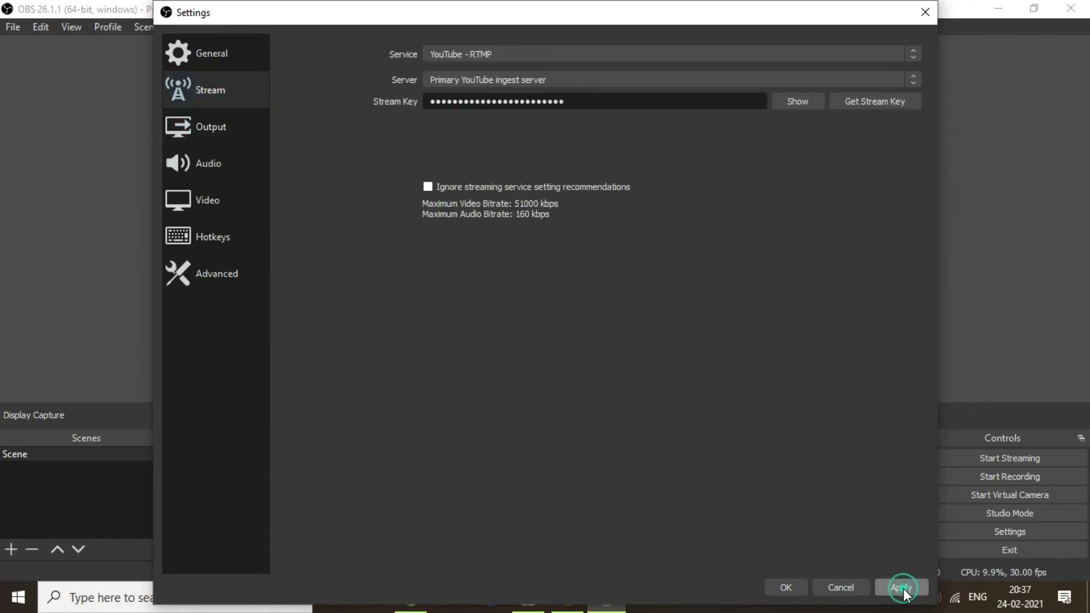
click(789, 584)
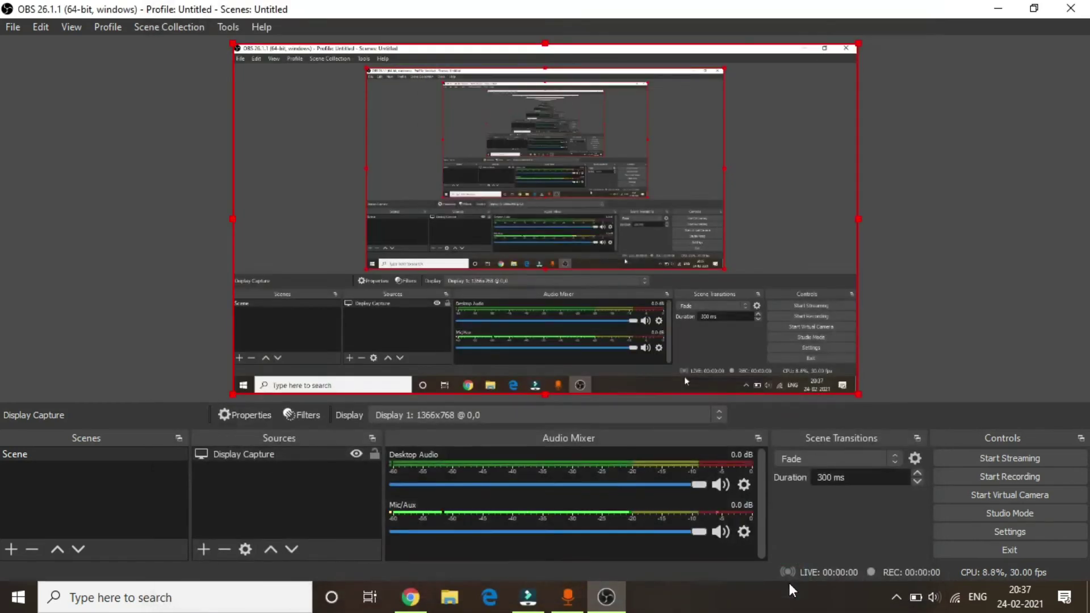
Step: Review the YouTube stream's Details and Live Chat settings, then cancel the edit dialog
click(410, 596)
scroll(690, 389, up, 2)
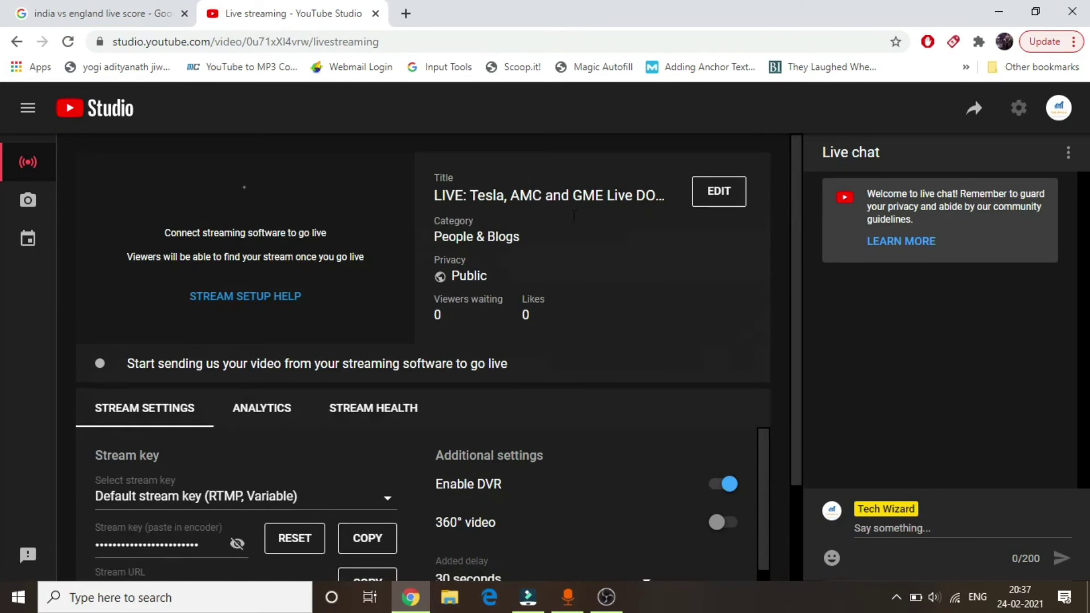
click(727, 192)
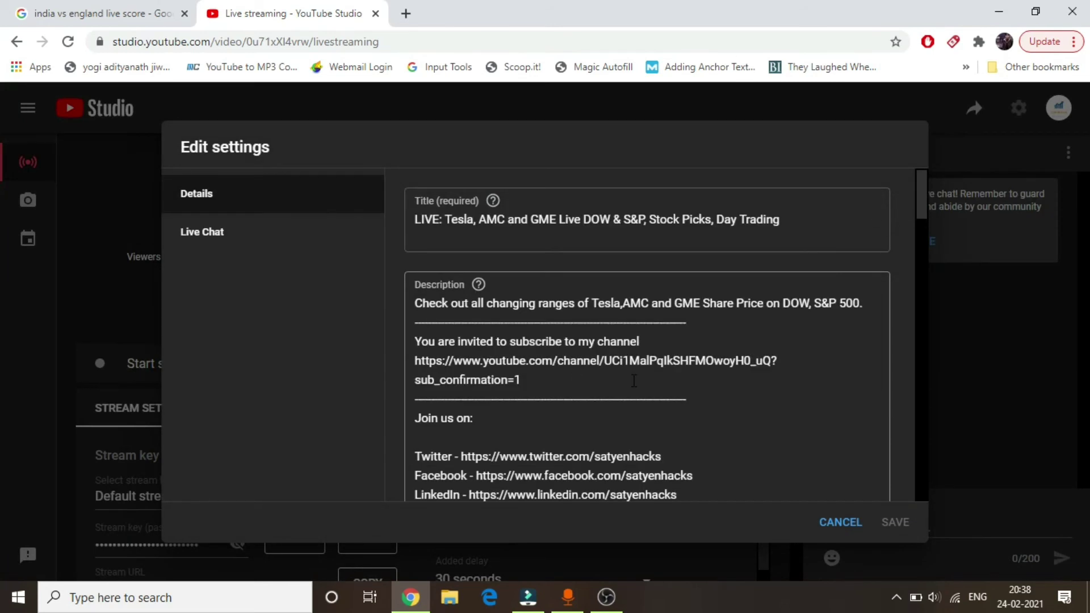
scroll(648, 272, down, 10)
scroll(661, 160, down, 3)
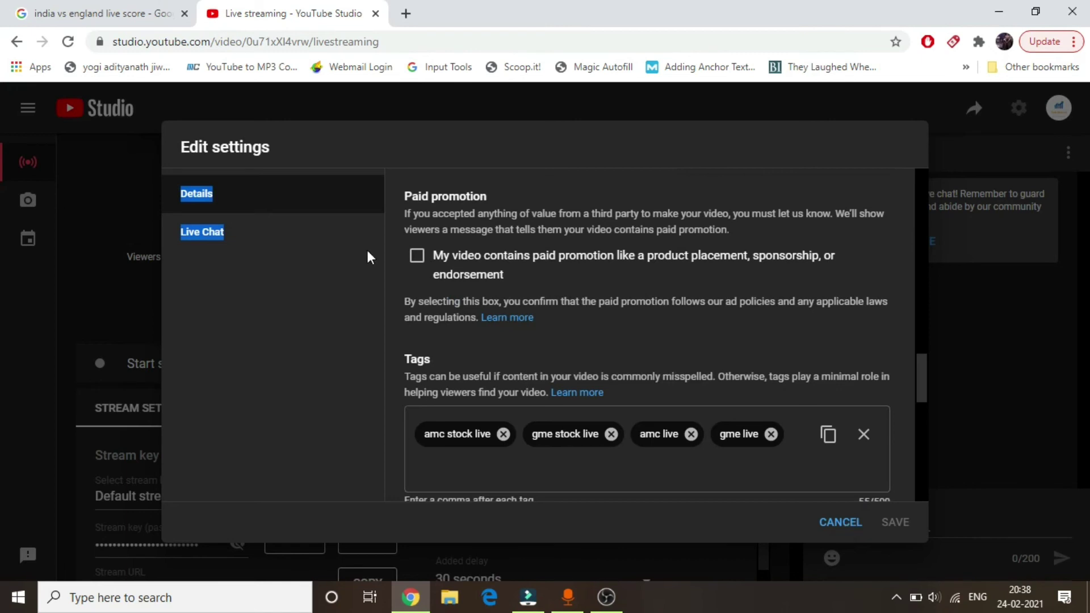
click(247, 285)
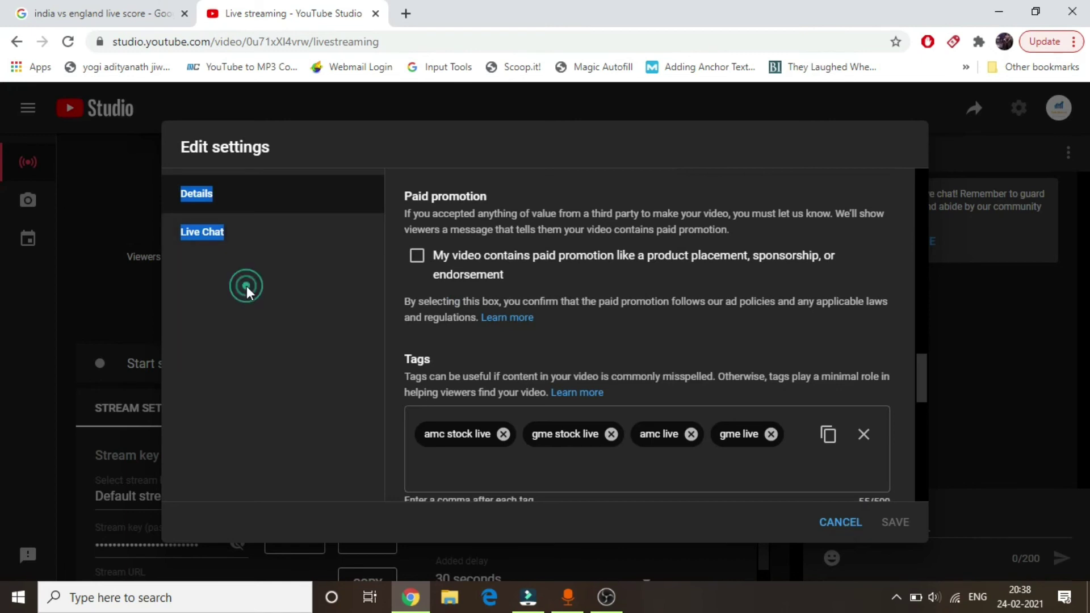
click(217, 234)
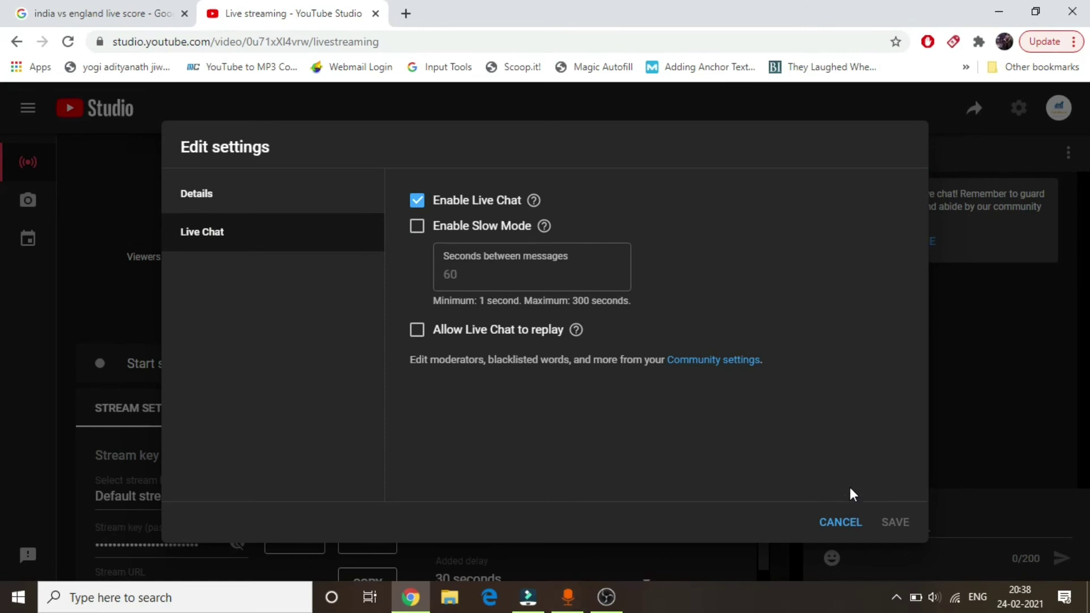
click(841, 523)
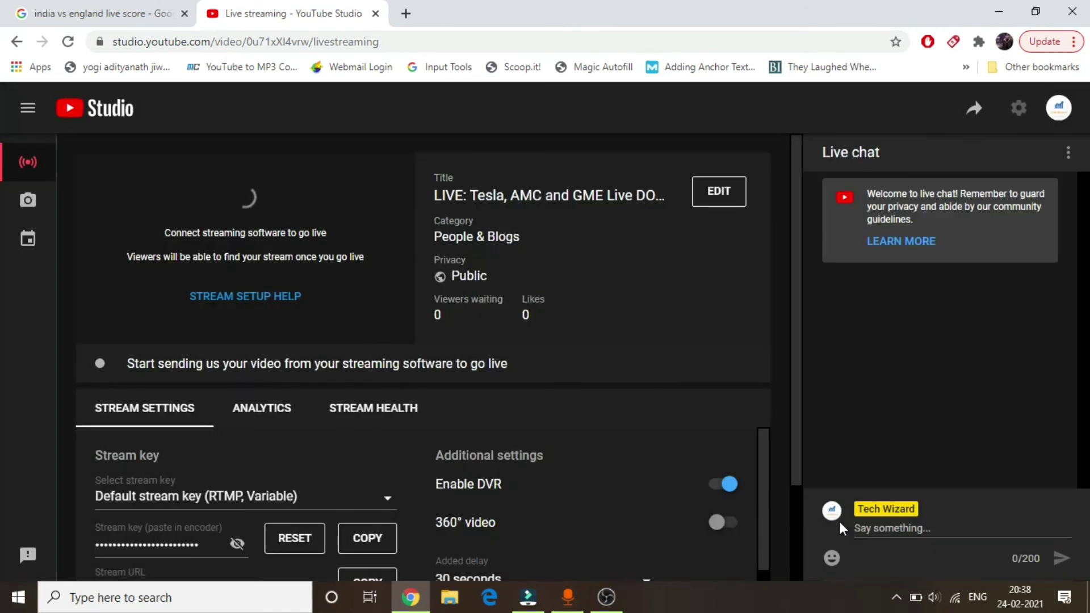
drag(761, 478, 763, 530)
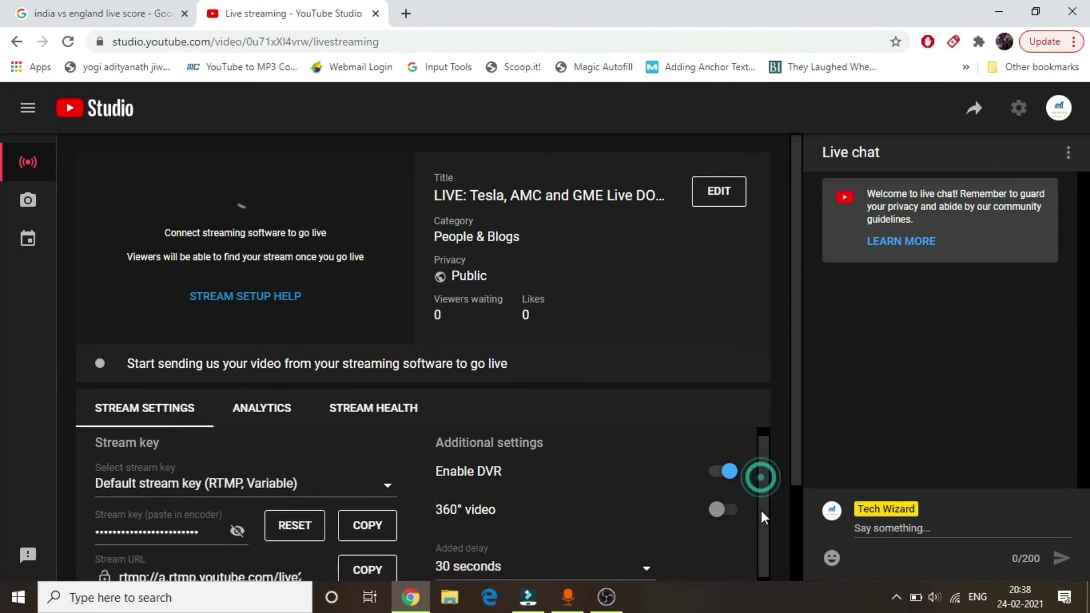
Step: Return to OBS Studio and start streaming the display capture scene to YouTube
click(606, 599)
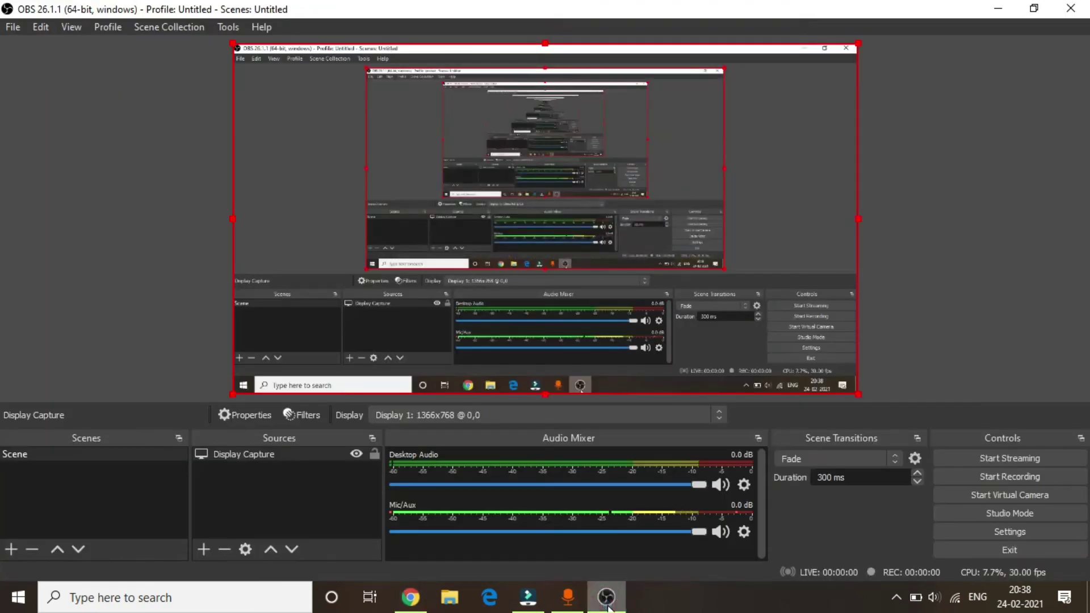
click(1006, 458)
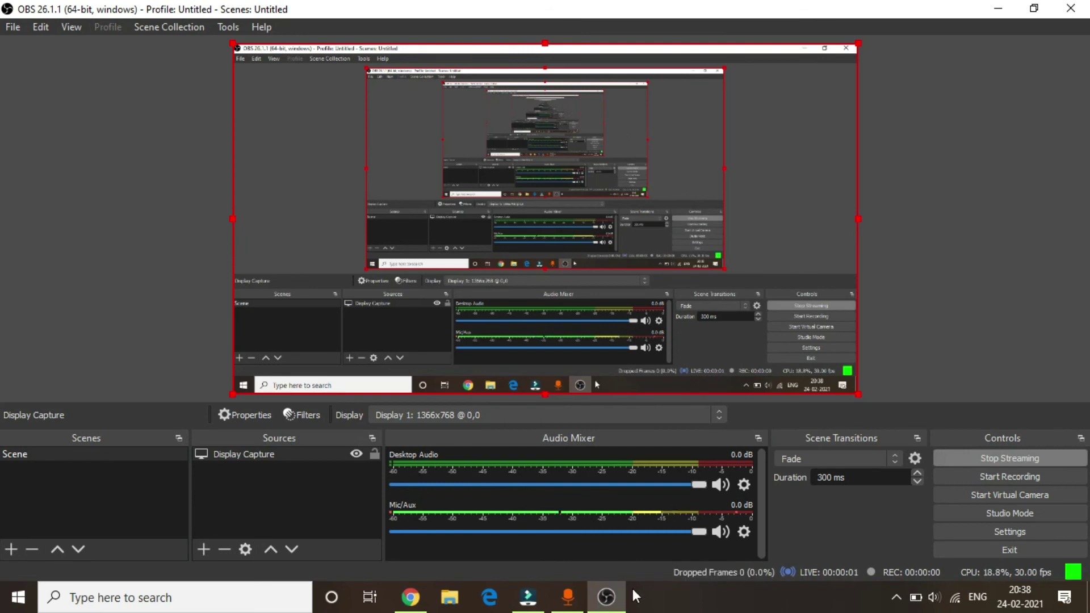
Step: Back in YouTube Studio, show the live stream's analytics
click(411, 597)
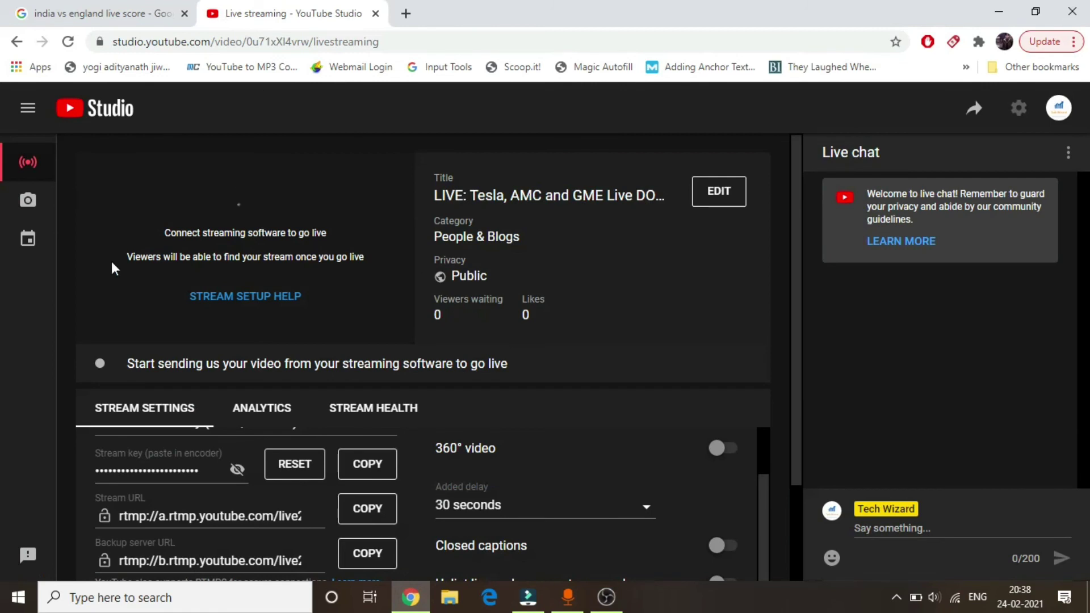
click(306, 400)
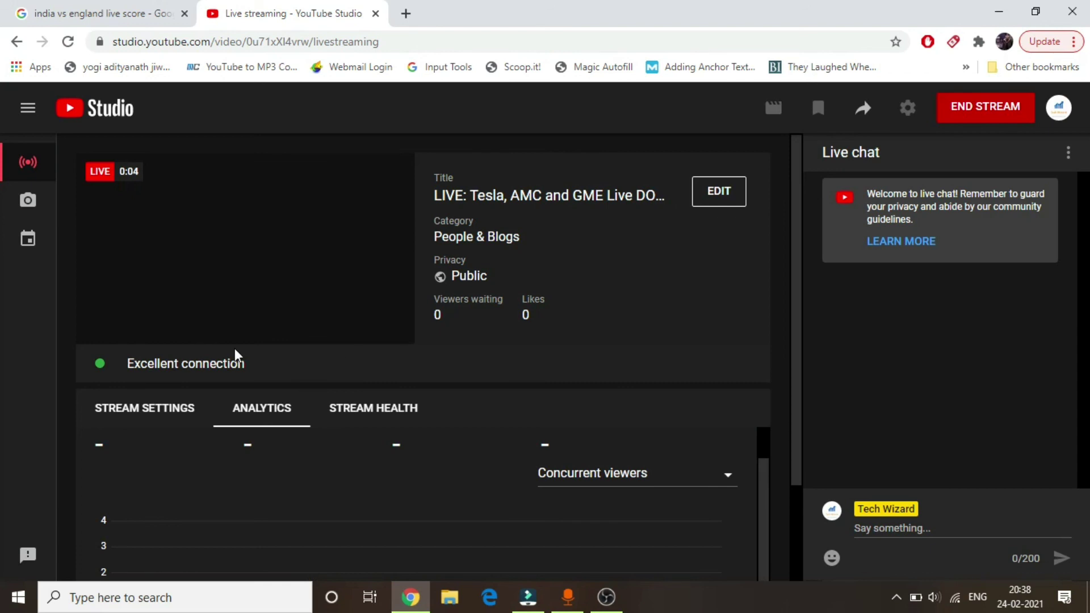